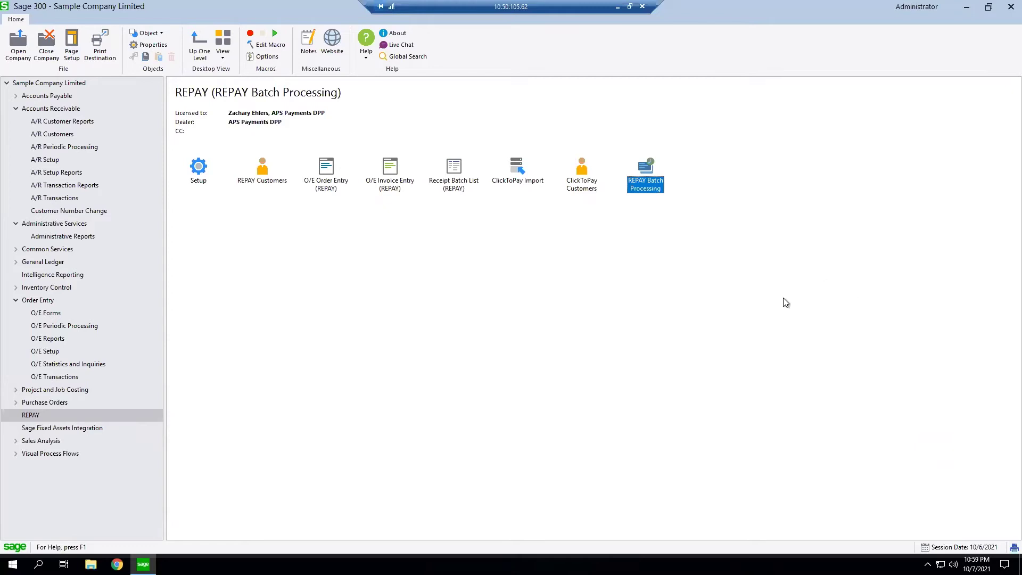
Open REPAY Batch Processing and set the document type to Order Entry.
double_click(652, 190)
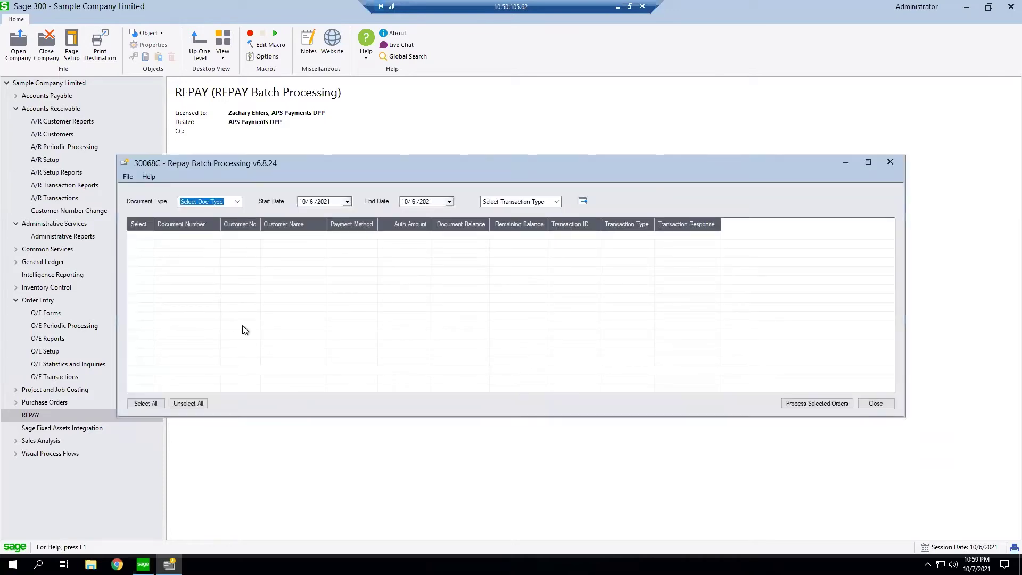
left_click(211, 202)
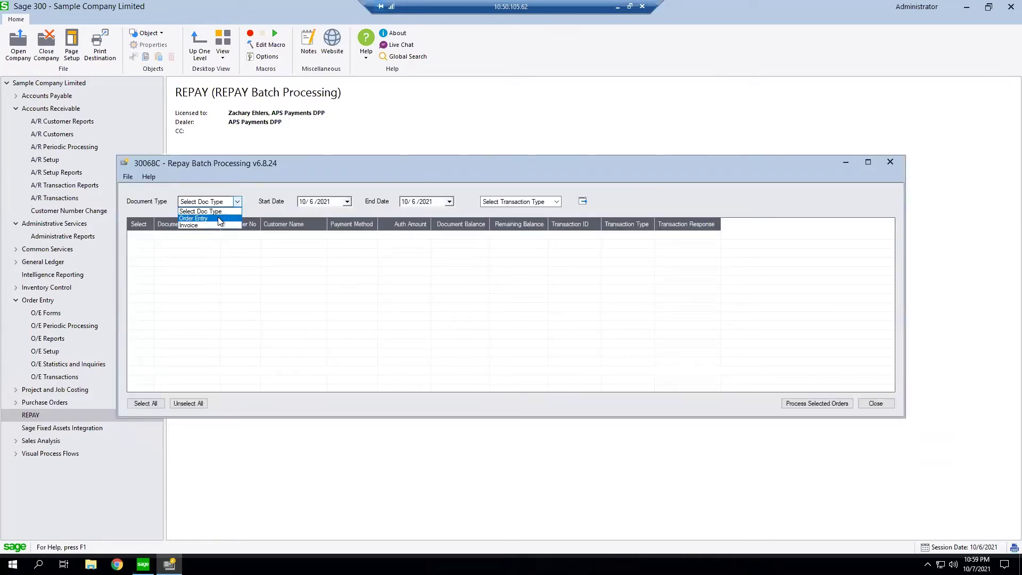
left_click(217, 220)
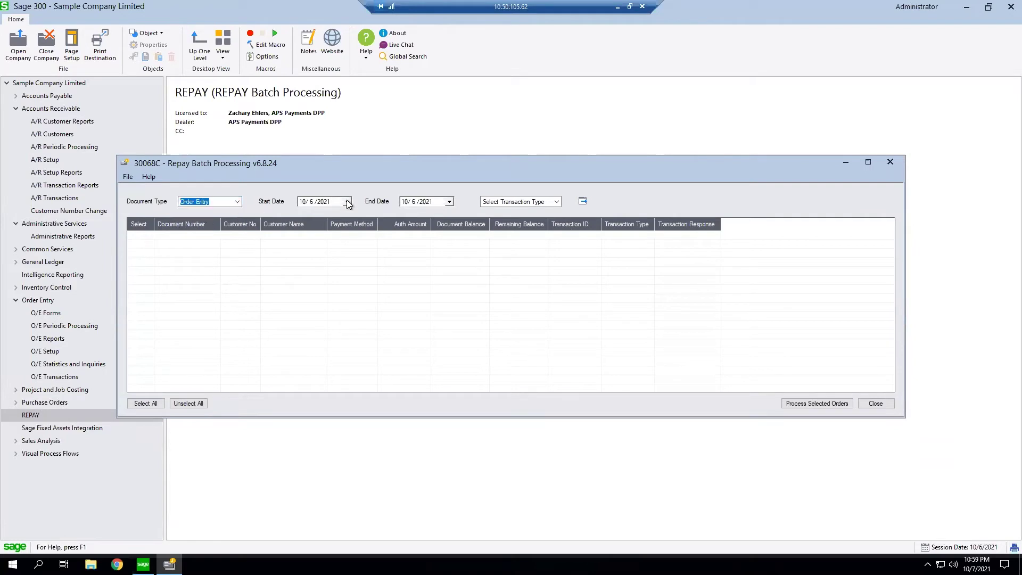
Set the start date to 10/6/2016 and the transaction type to Authorization.
left_click(346, 202)
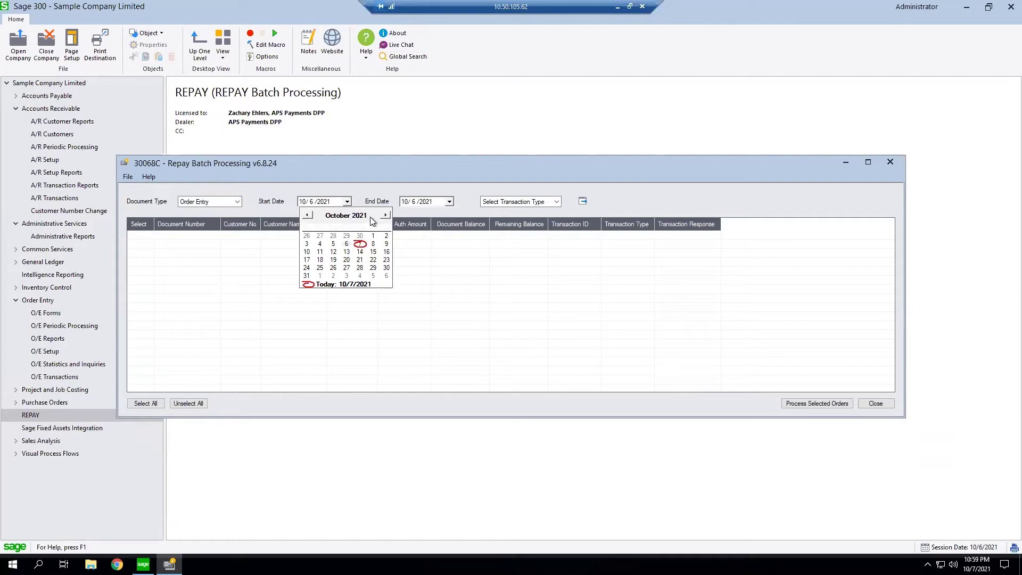
left_click(363, 215)
left_click(372, 219)
left_click(373, 219)
left_click(361, 244)
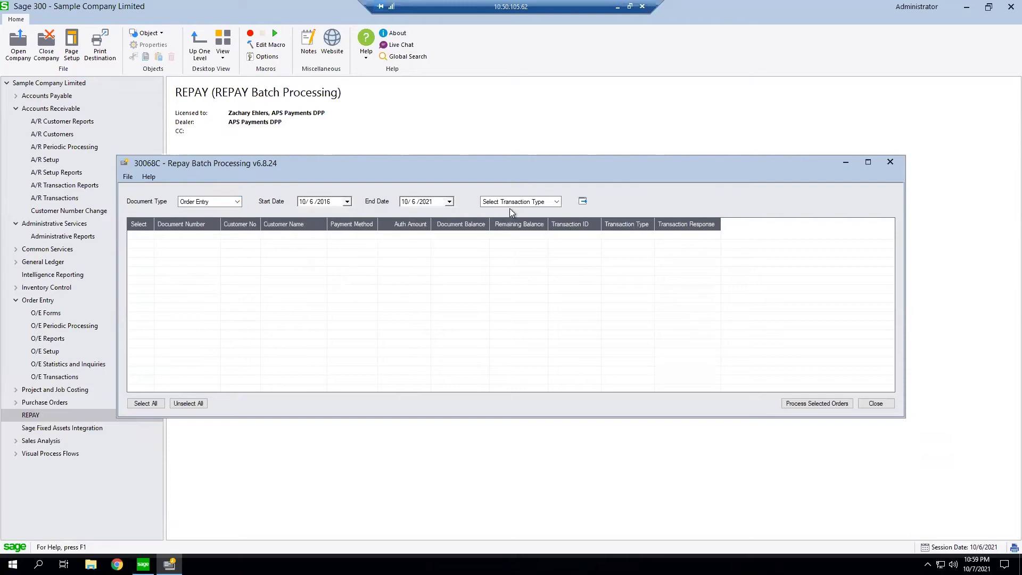
left_click(533, 202)
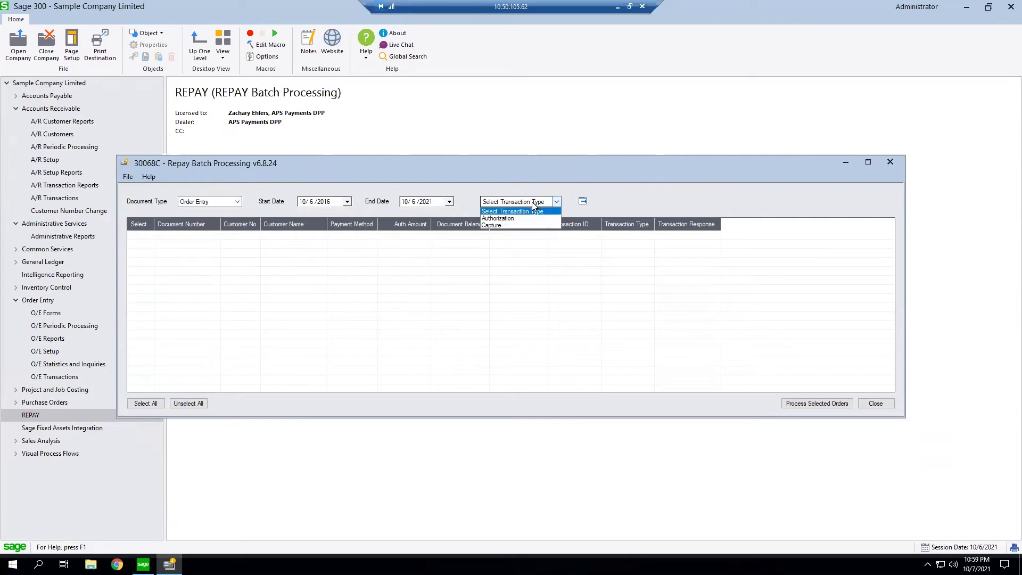
left_click(506, 219)
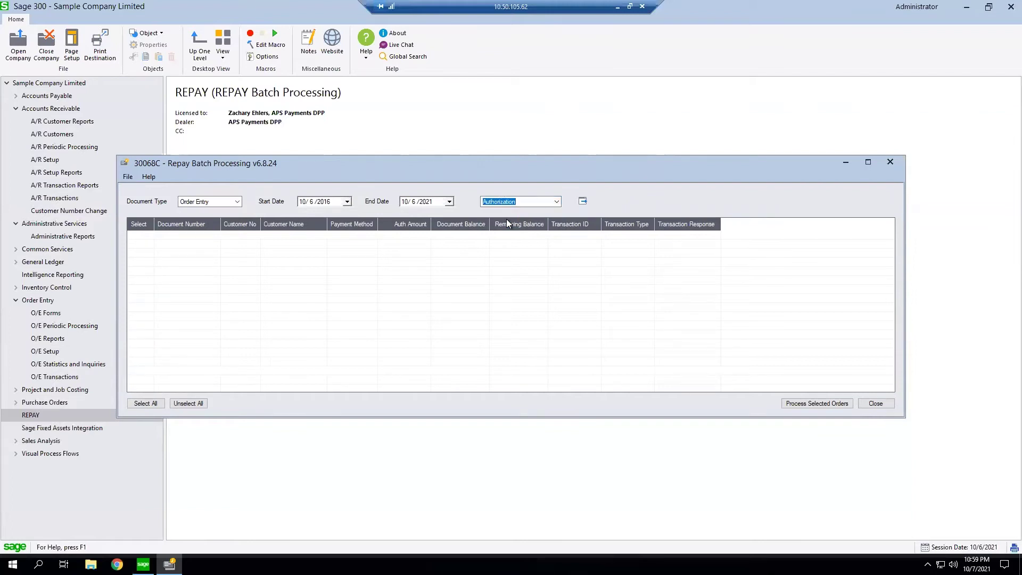
left_click(583, 200)
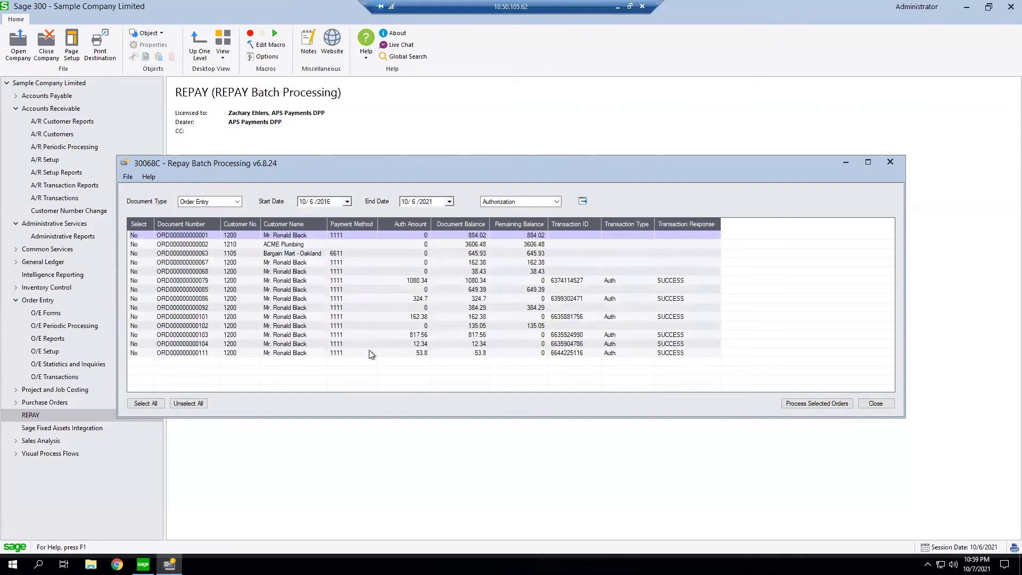
left_click(135, 271)
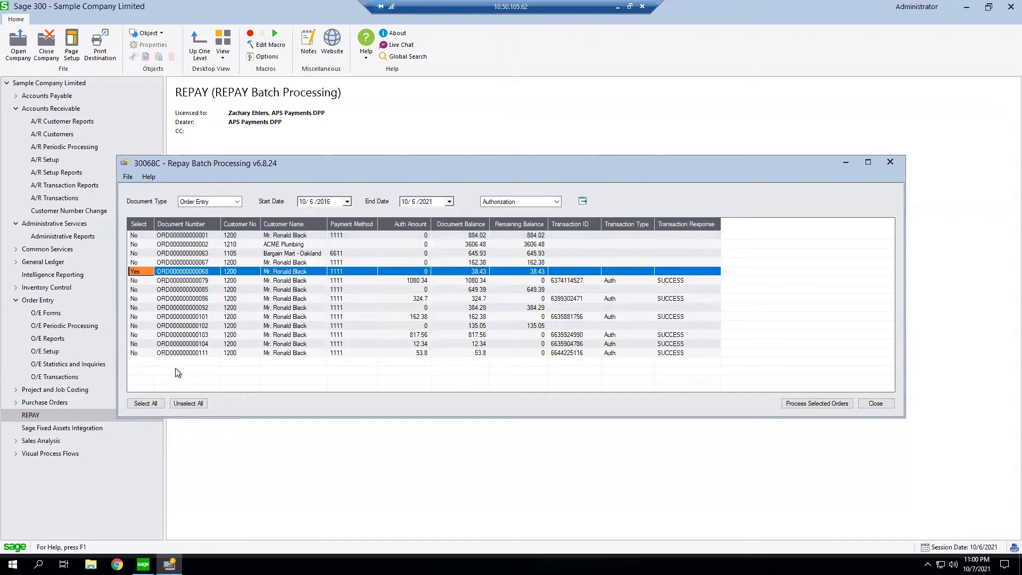
left_click(151, 404)
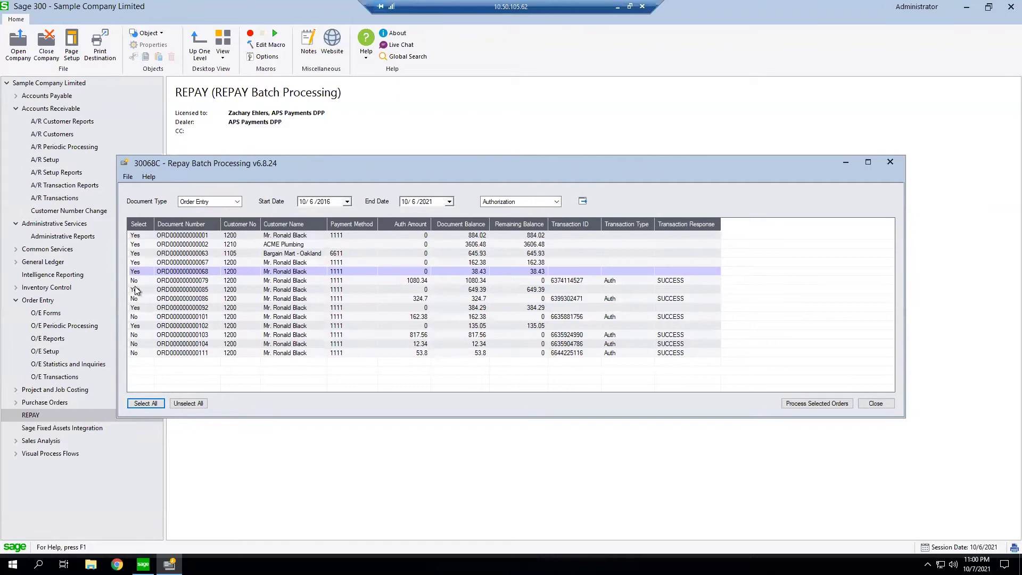
left_click(187, 403)
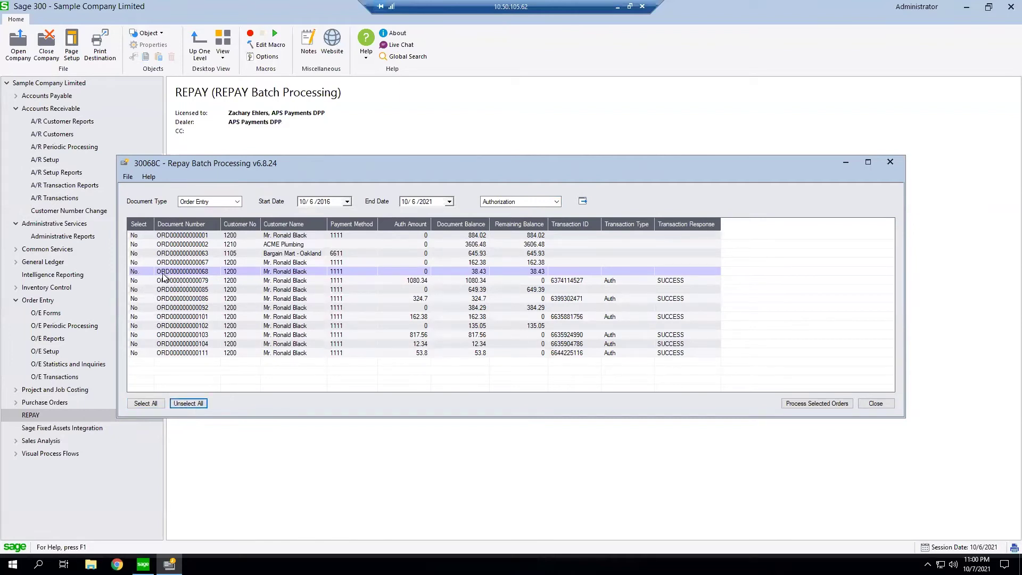
left_click(137, 263)
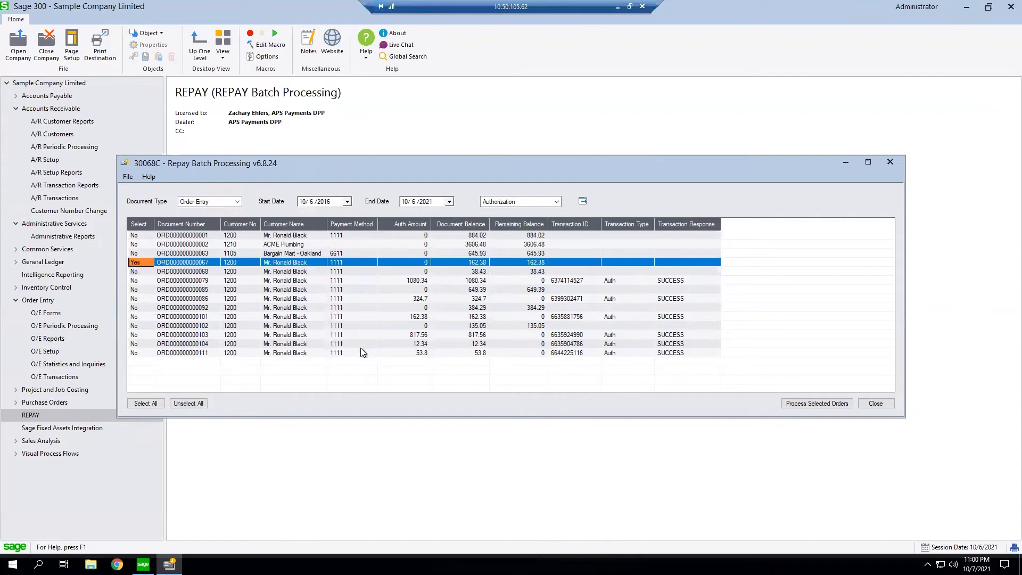
left_click(801, 403)
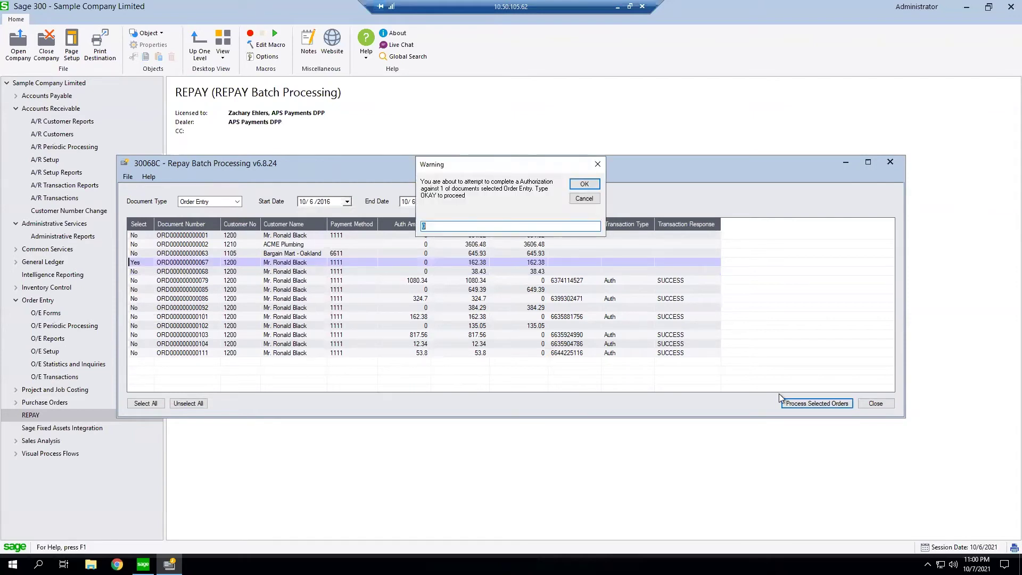
type("Okay")
left_click(588, 186)
left_click(588, 186)
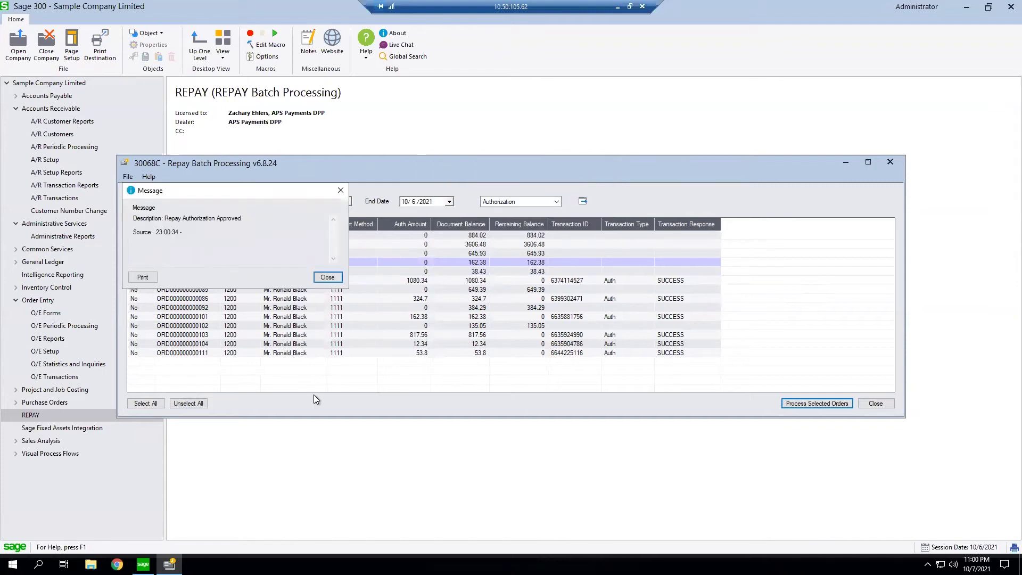
left_click(323, 277)
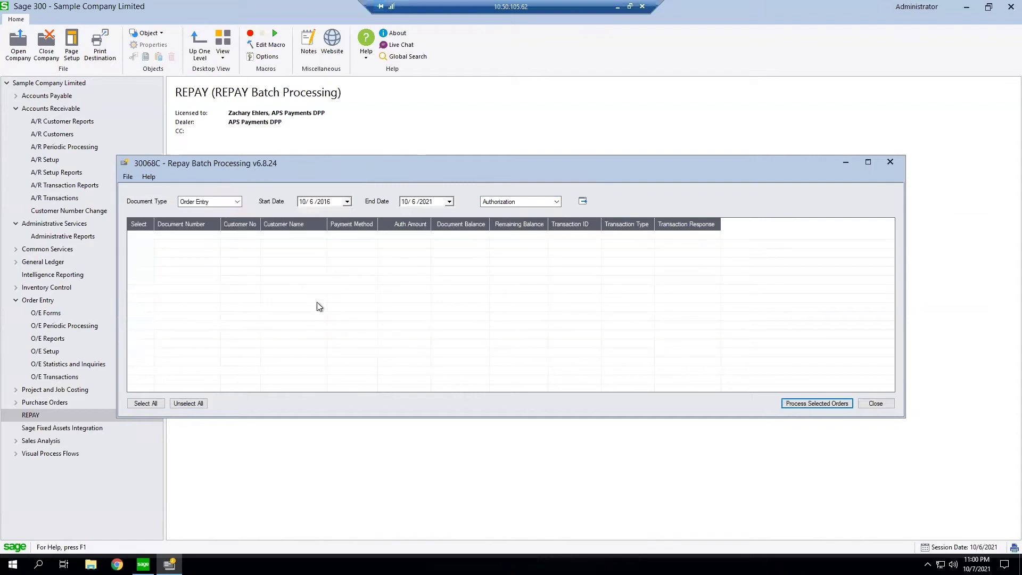
Filter for Invoice documents from 10/6/2021 with Capture type, listing two authorized invoices.
left_click(237, 202)
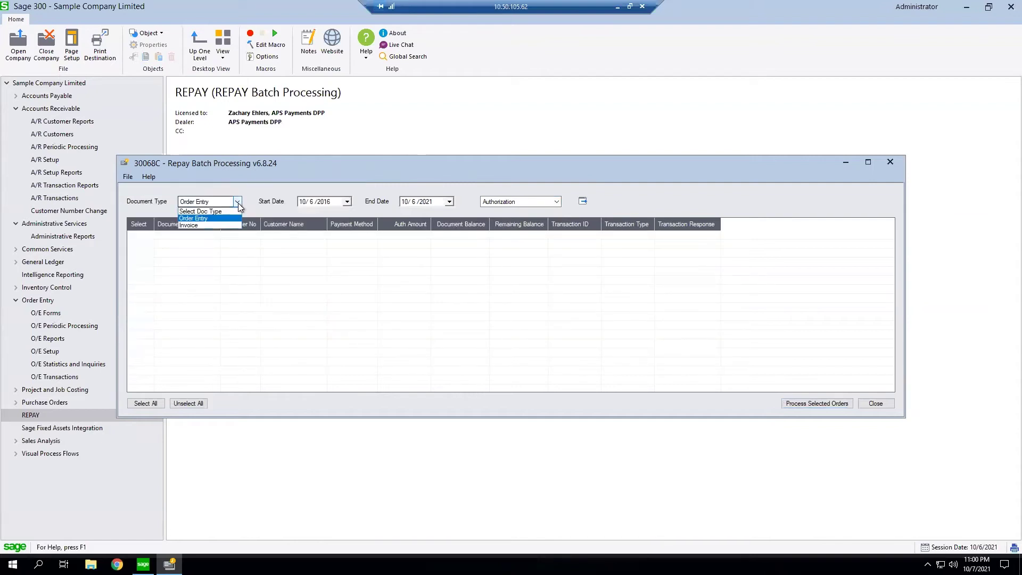
left_click(201, 226)
left_click(336, 204)
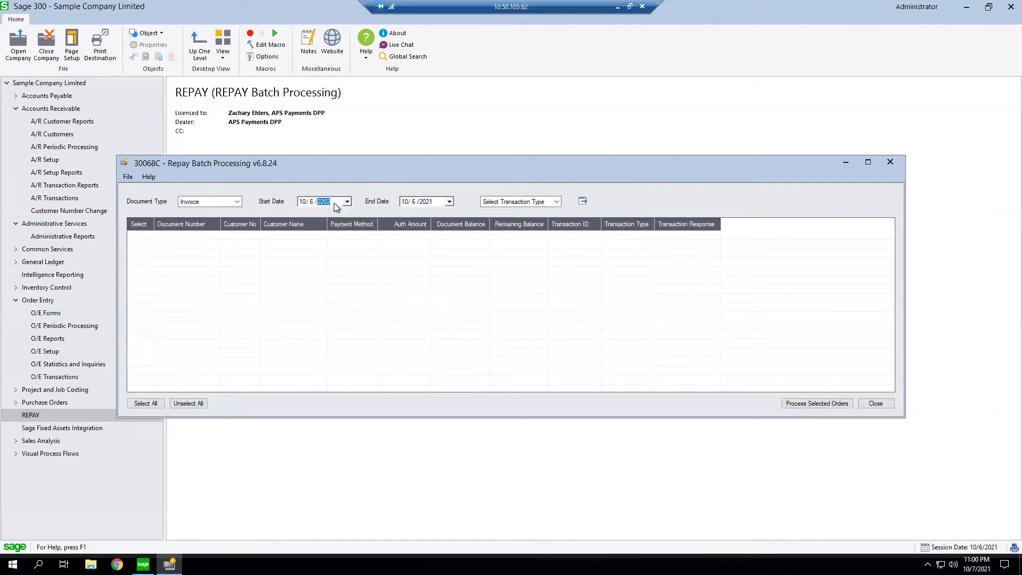
left_click(582, 200)
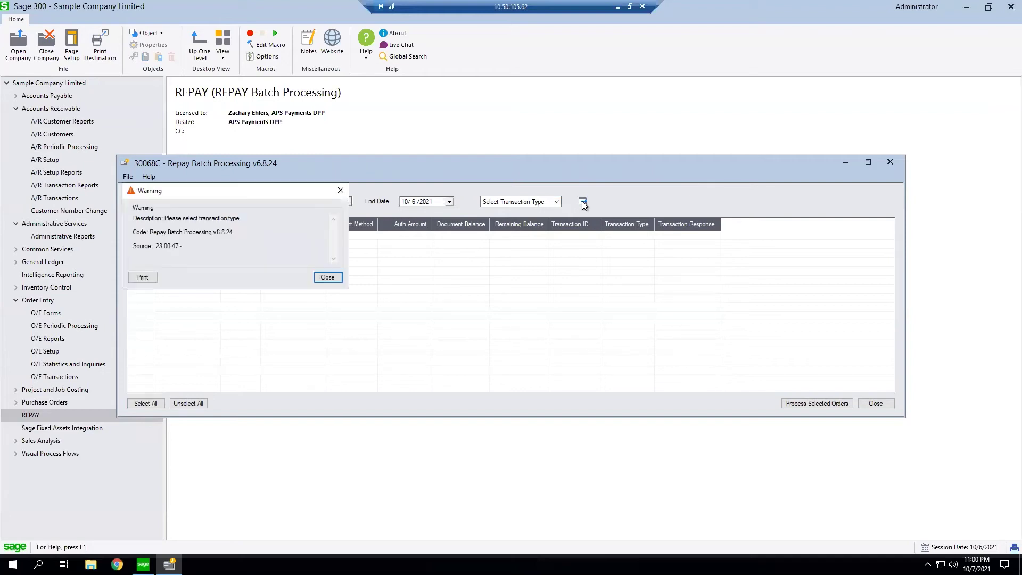
left_click(327, 277)
left_click(544, 202)
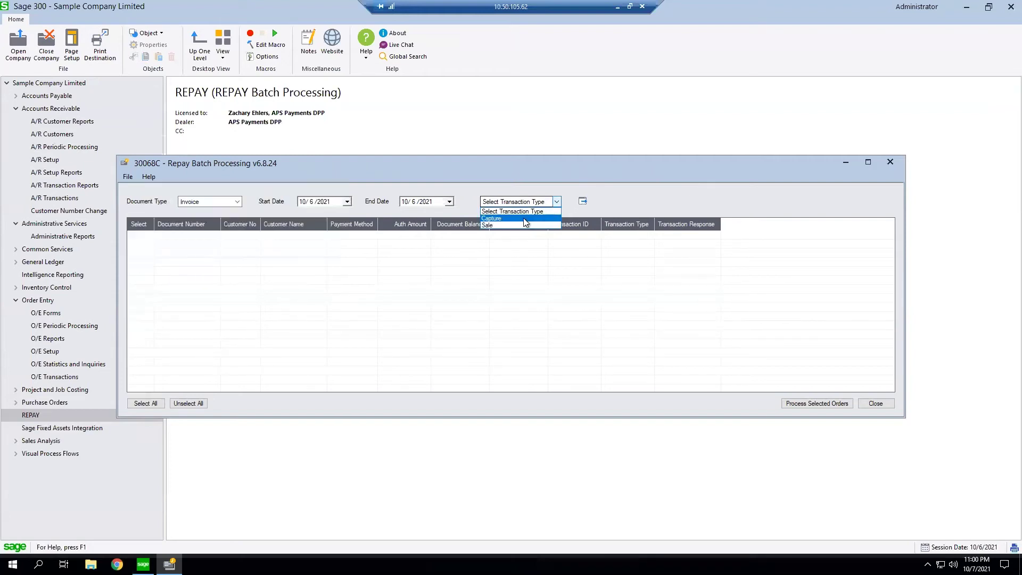
left_click(527, 218)
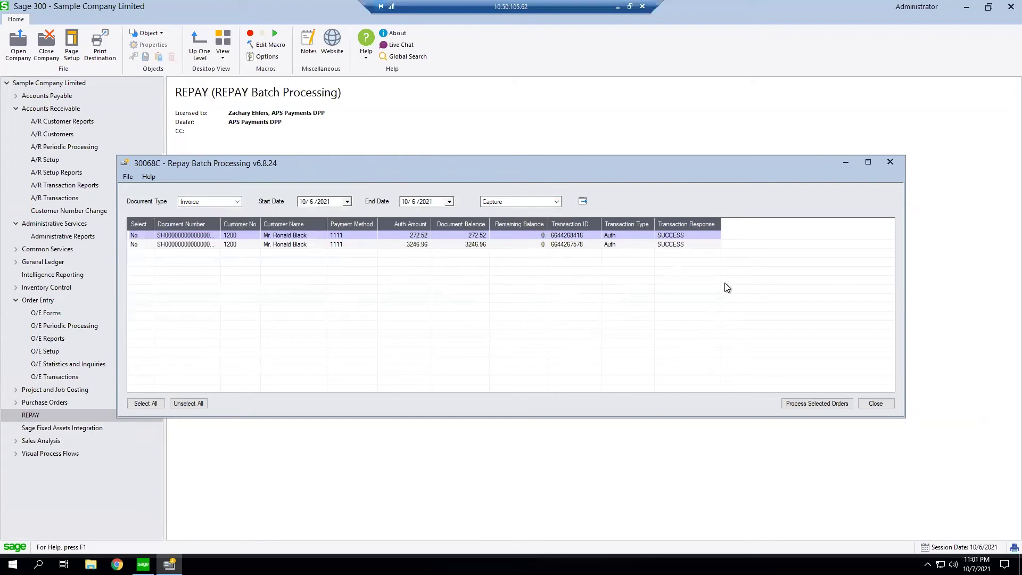
Capture both invoices with OKAY confirmation, posting prepayments to AR receipt batch 87.
left_click(148, 403)
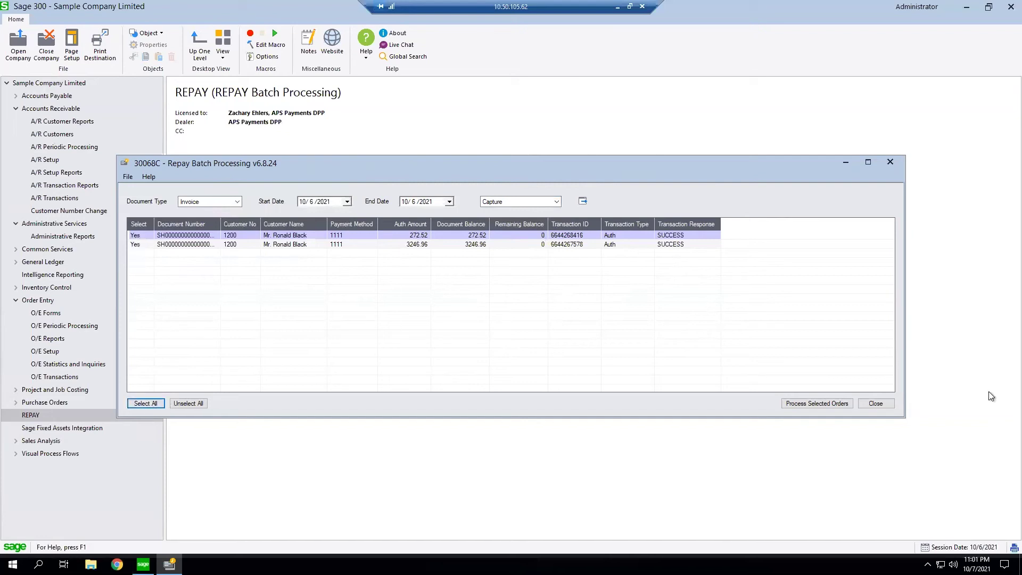
left_click(812, 402)
type("OKAY")
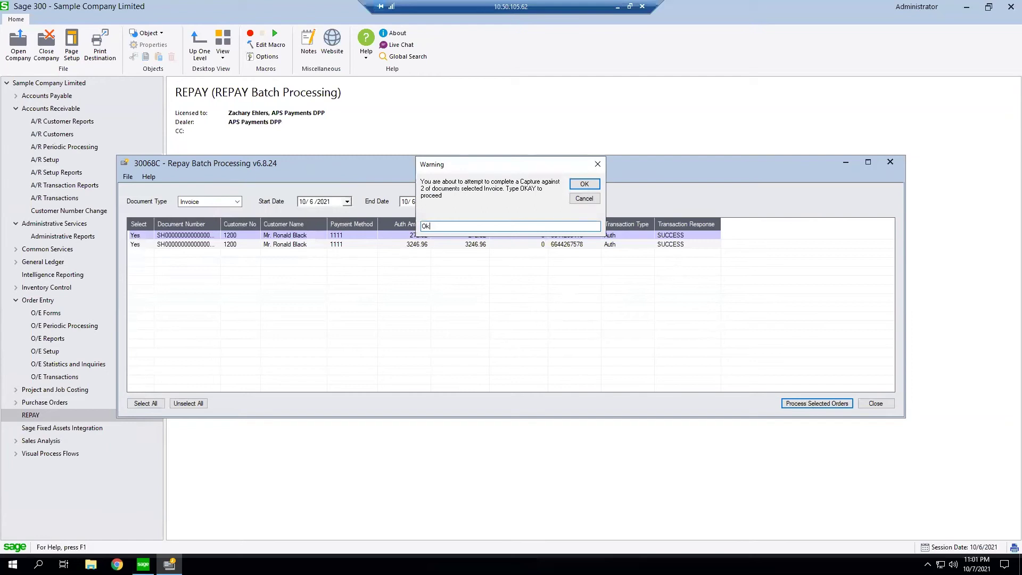
key("Return")
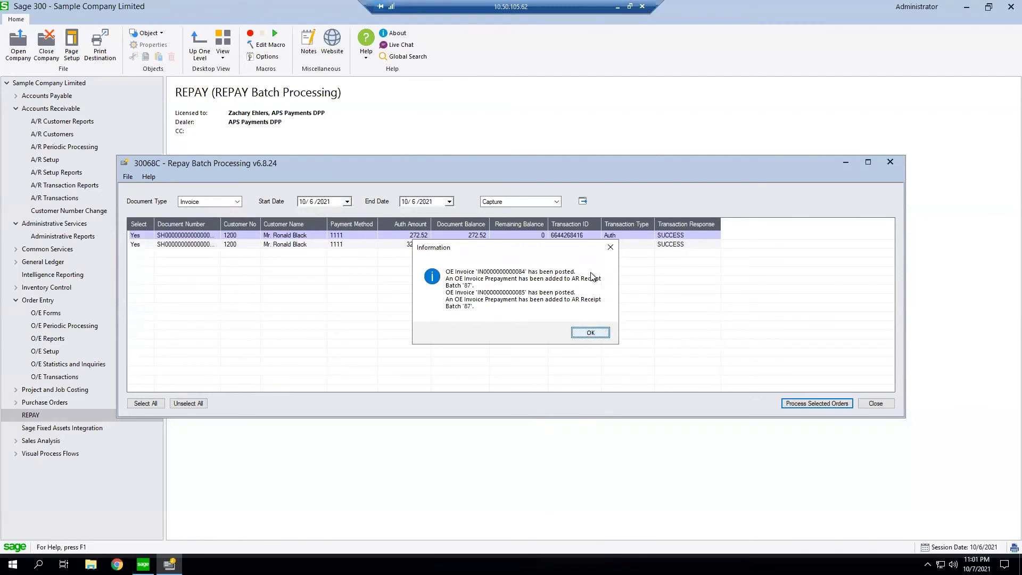
left_click(591, 334)
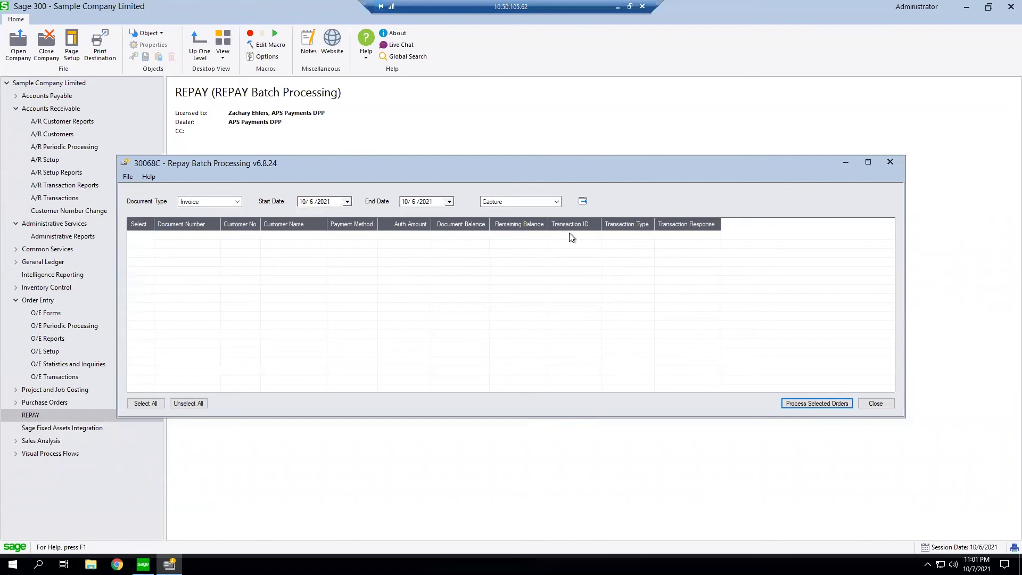
left_click(892, 164)
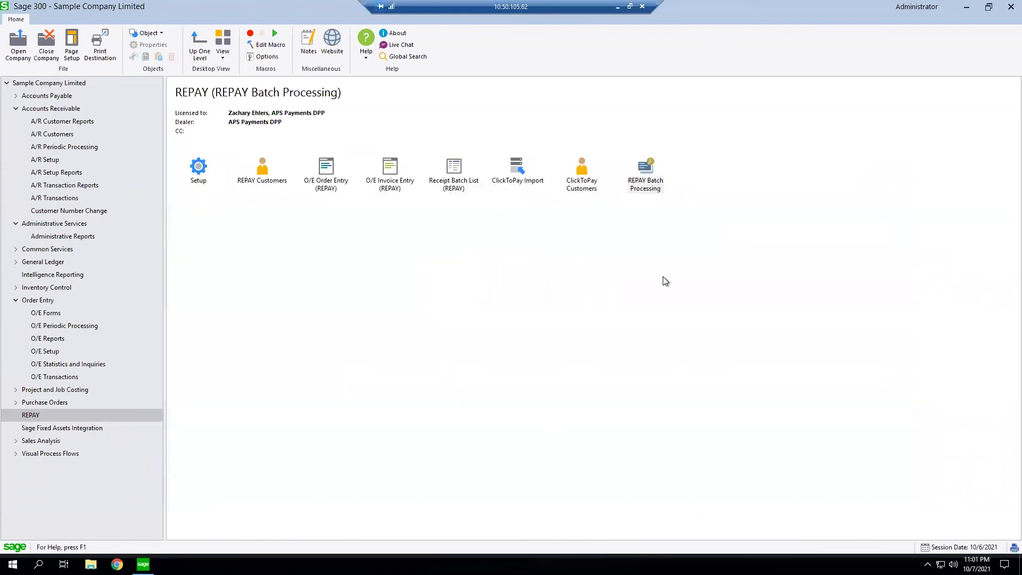